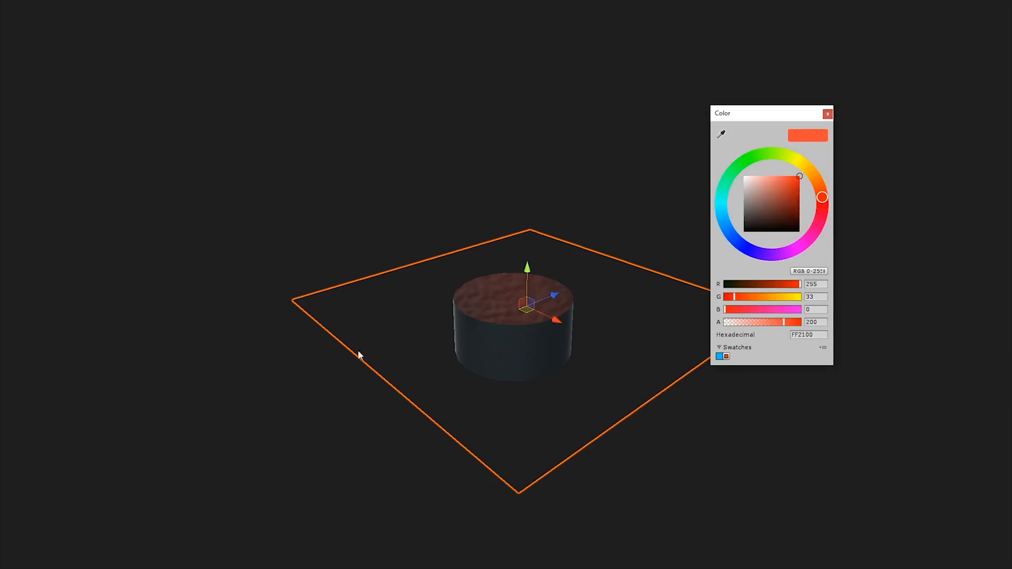
Retint the liquid surface to darker translucent cyan, 00BCCF at alpha 211, and confirm
{"action": "mouse_move", "coordinate": [797, 322]}
{"action": "left_mouse_down"}
{"action": "mouse_move", "coordinate": [715, 324]}
{"action": "mouse_move", "coordinate": [781, 324]}
{"action": "left_mouse_up"}
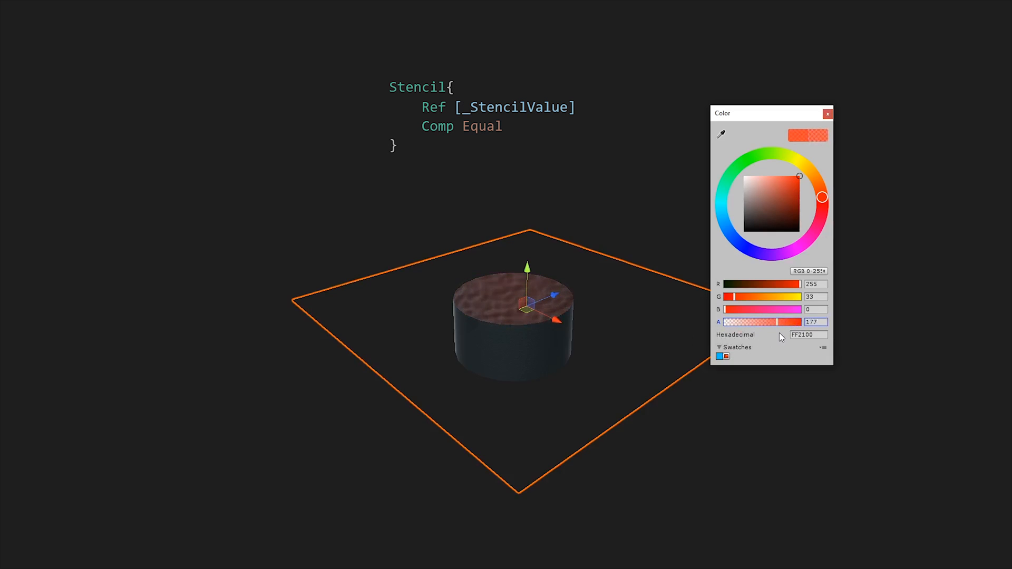
{"action": "left_click", "coordinate": [722, 208]}
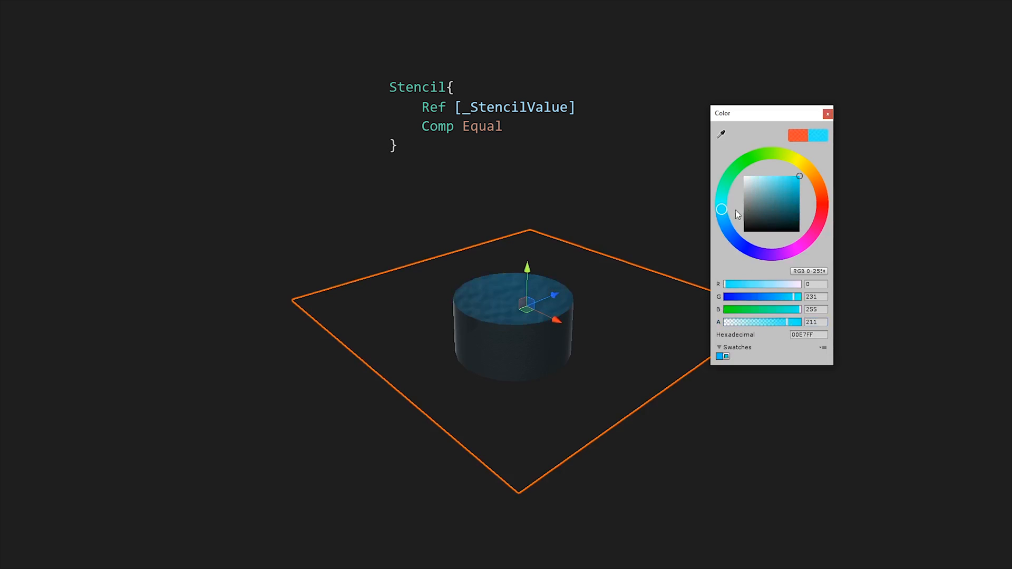
{"action": "left_click_drag", "start_coordinate": [790, 203], "coordinate": [808, 187]}
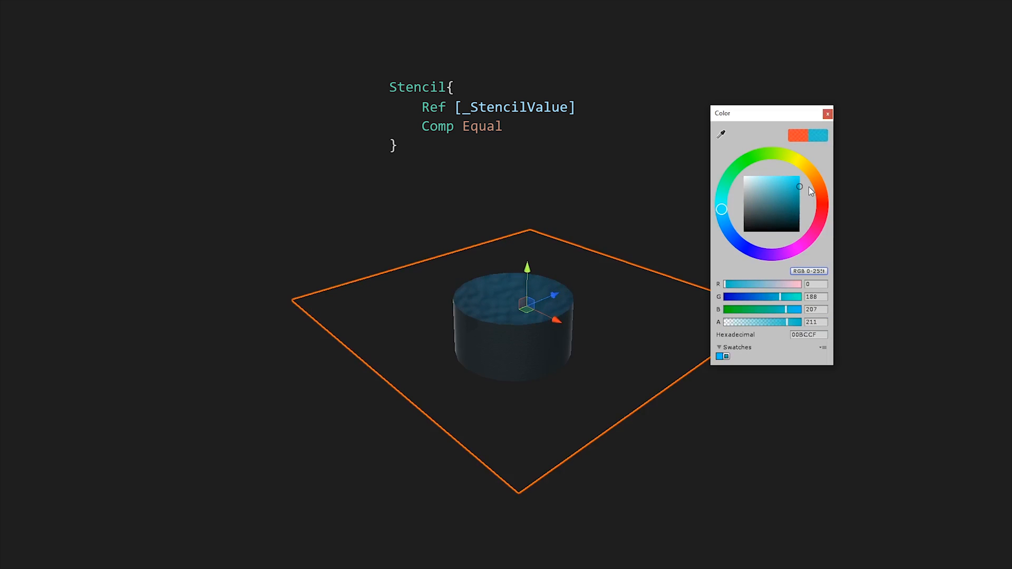
{"action": "left_click", "coordinate": [828, 114]}
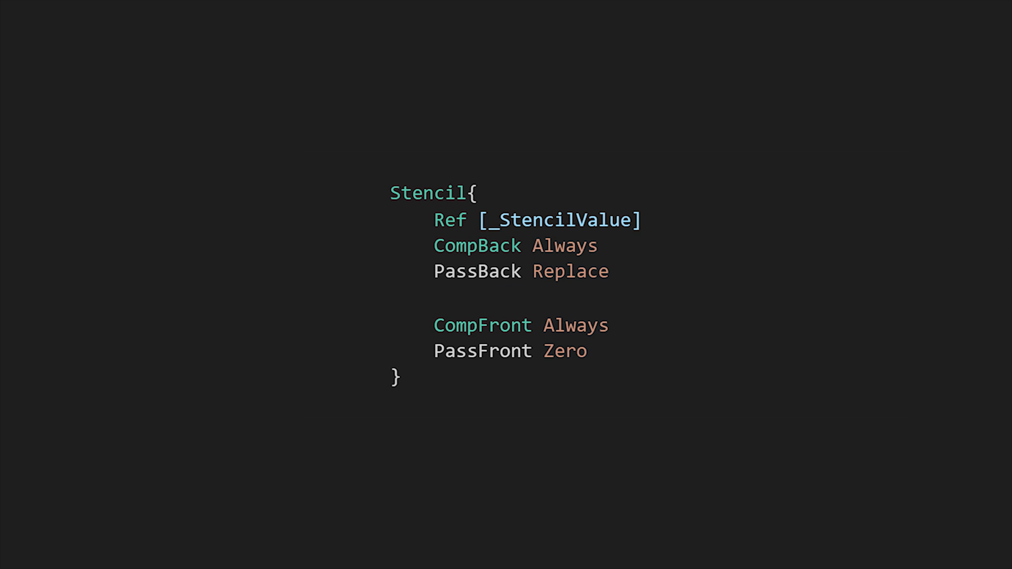
{"action": "scroll", "coordinate": [859, 265], "scroll_direction": "down", "scroll_amount": 5}
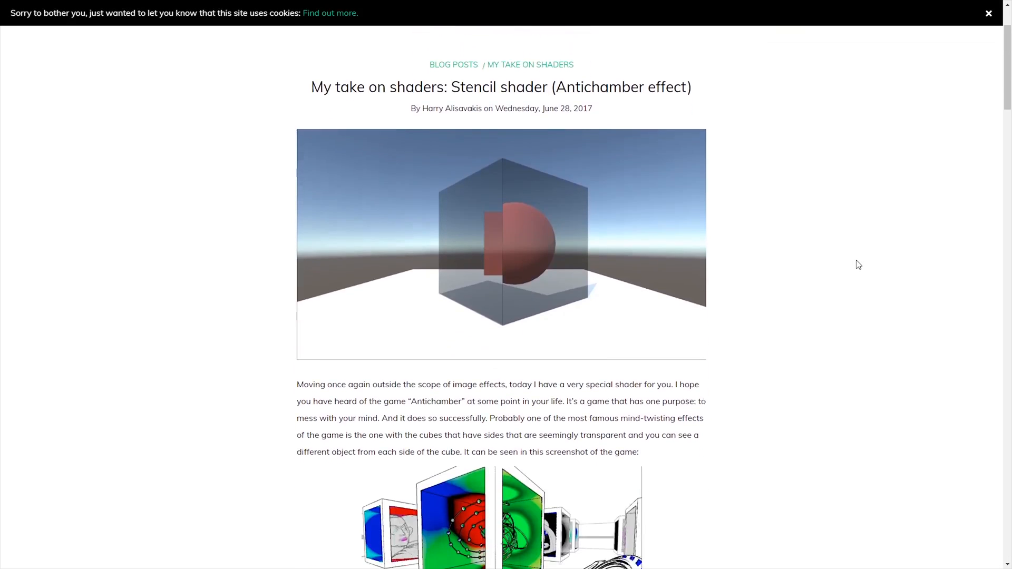
{"action": "scroll", "coordinate": [858, 265], "scroll_direction": "down", "scroll_amount": 5}
{"action": "scroll", "coordinate": [859, 264], "scroll_direction": "down", "scroll_amount": 5}
{"action": "scroll", "coordinate": [858, 265], "scroll_direction": "down", "scroll_amount": 2}
{"action": "scroll", "coordinate": [859, 265], "scroll_direction": "down", "scroll_amount": 4}
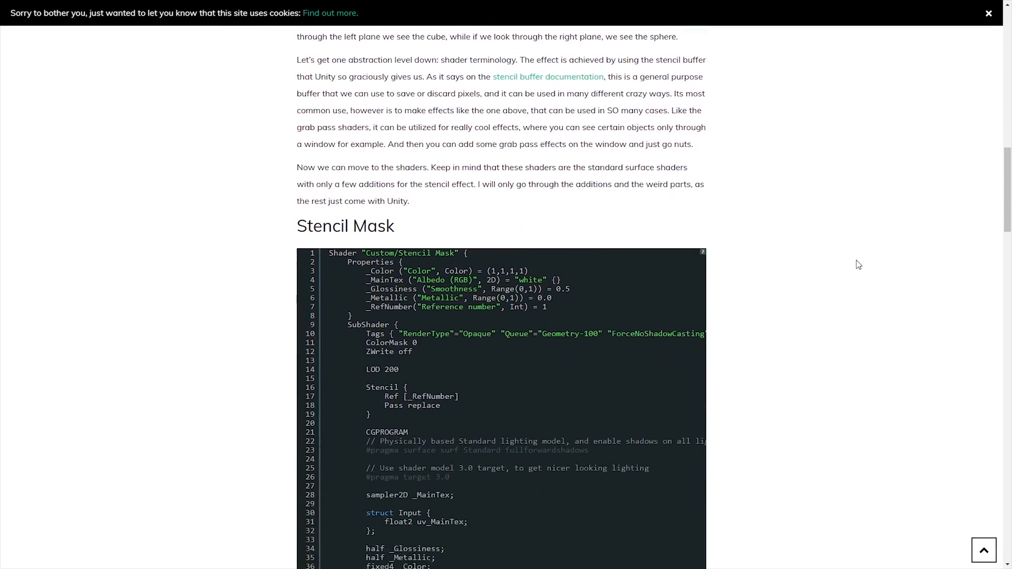
{"action": "scroll", "coordinate": [858, 265], "scroll_direction": "down", "scroll_amount": 4}
{"action": "scroll", "coordinate": [859, 264], "scroll_direction": "down", "scroll_amount": 2}
{"action": "scroll", "coordinate": [859, 265], "scroll_direction": "down", "scroll_amount": 5}
{"action": "scroll", "coordinate": [858, 265], "scroll_direction": "down", "scroll_amount": 4}
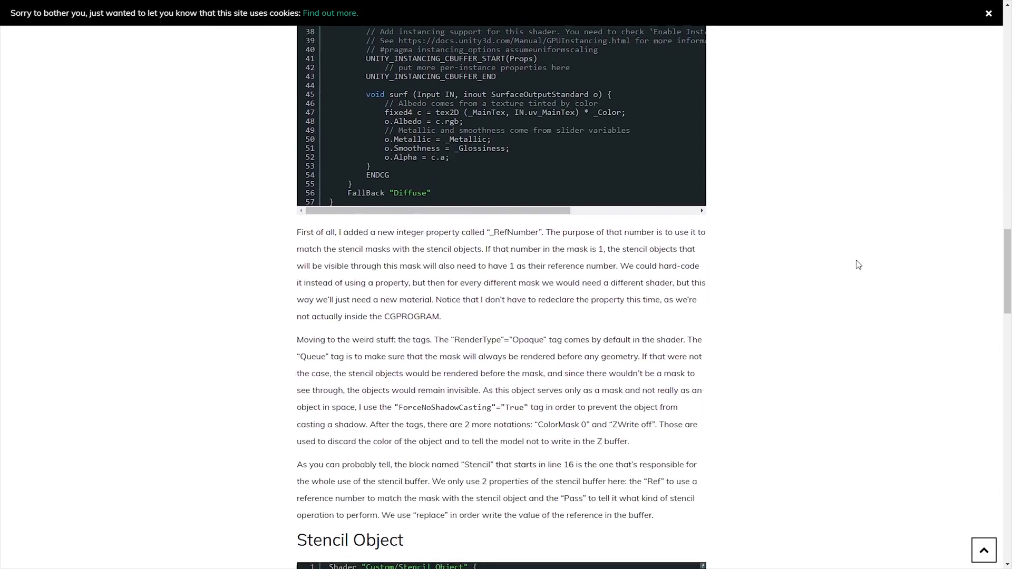
{"action": "scroll", "coordinate": [859, 265], "scroll_direction": "down", "scroll_amount": 2}
{"action": "scroll", "coordinate": [858, 265], "scroll_direction": "down", "scroll_amount": 4}
{"action": "scroll", "coordinate": [858, 265], "scroll_direction": "down", "scroll_amount": 3}
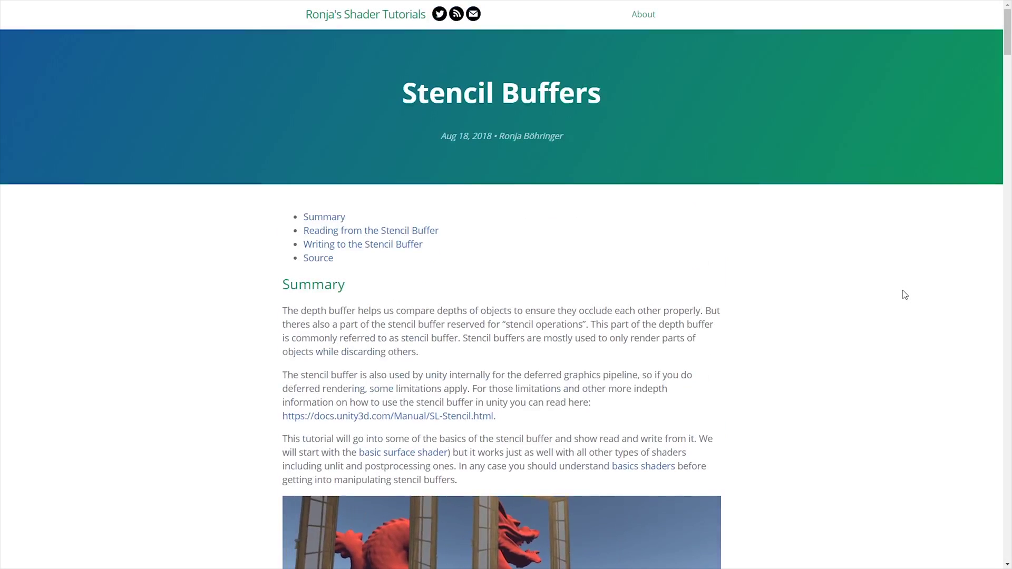
{"action": "scroll", "coordinate": [904, 295], "scroll_direction": "down", "scroll_amount": 2}
{"action": "scroll", "coordinate": [904, 295], "scroll_direction": "down", "scroll_amount": 5}
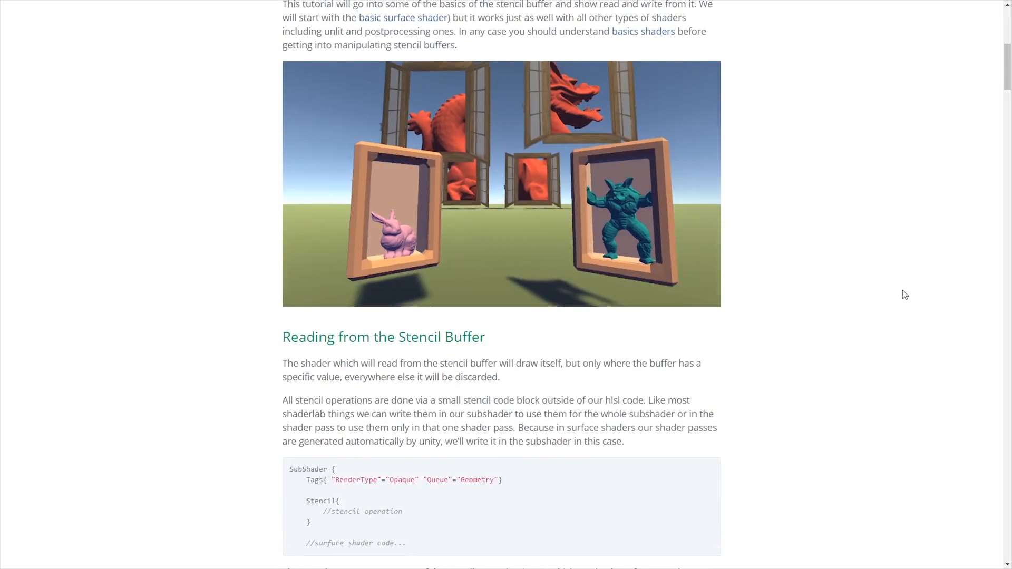
{"action": "scroll", "coordinate": [904, 295], "scroll_direction": "down", "scroll_amount": 2}
{"action": "scroll", "coordinate": [905, 295], "scroll_direction": "down", "scroll_amount": 6}
{"action": "scroll", "coordinate": [904, 295], "scroll_direction": "down", "scroll_amount": 2}
{"action": "scroll", "coordinate": [905, 295], "scroll_direction": "down", "scroll_amount": 1}
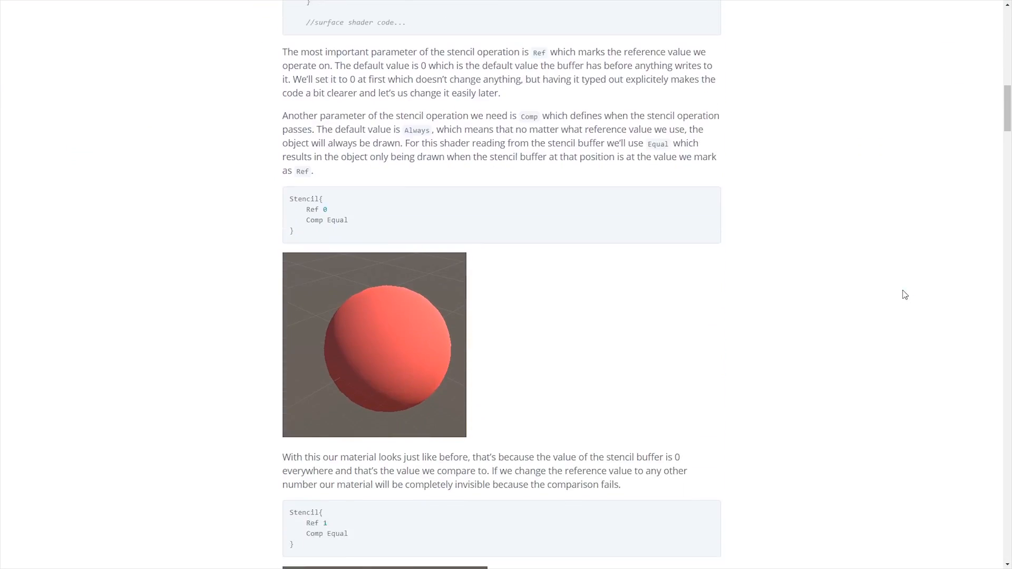
{"action": "scroll", "coordinate": [905, 295], "scroll_direction": "down", "scroll_amount": 3}
{"action": "scroll", "coordinate": [904, 295], "scroll_direction": "down", "scroll_amount": 2}
{"action": "scroll", "coordinate": [905, 295], "scroll_direction": "down", "scroll_amount": 3}
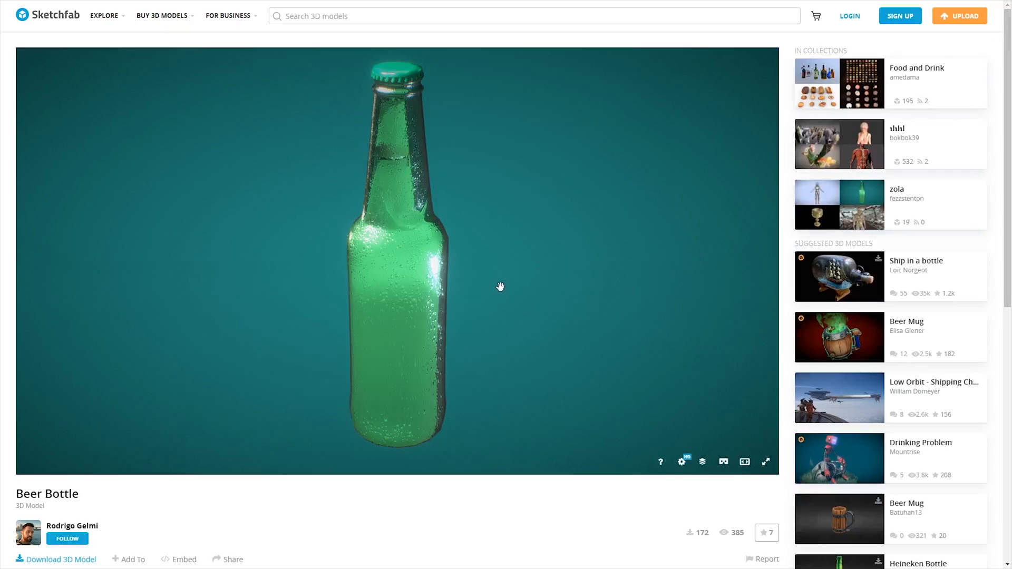
{"action": "left_click_drag", "start_coordinate": [500, 286], "coordinate": [273, 240]}
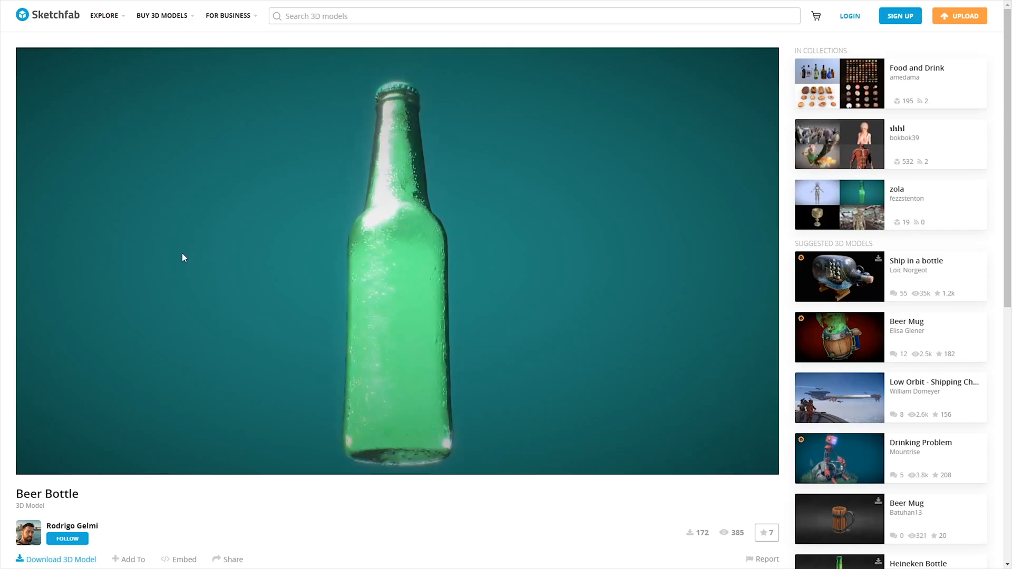